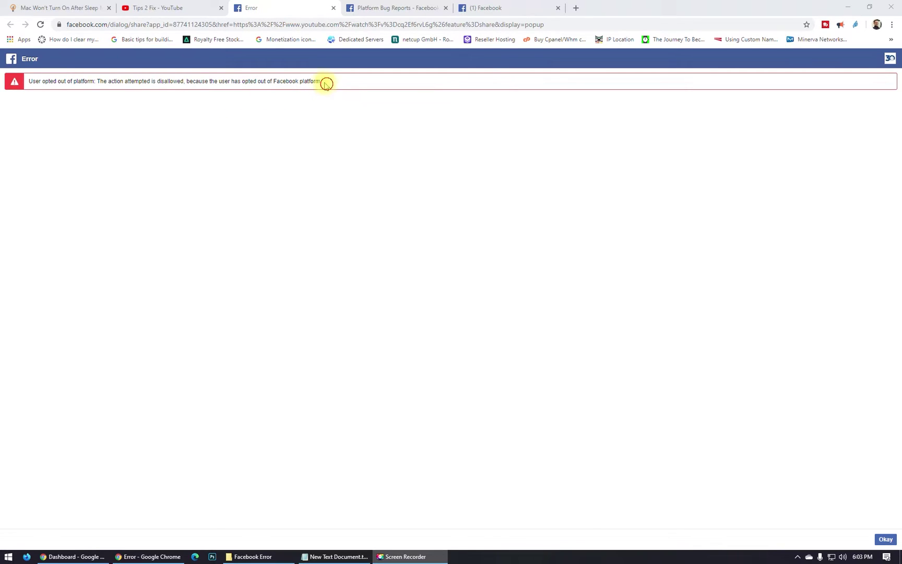
Highlight the 'User opted out of platform' error message on the Facebook share page
drag(326, 84, 177, 90)
click(255, 160)
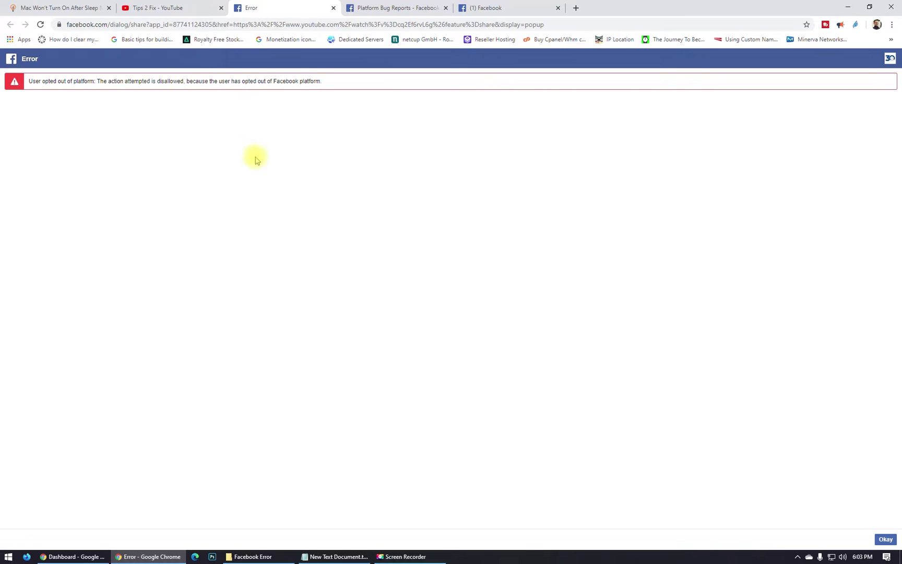
mouse_move(327, 82)
mouse_down()
mouse_move(48, 81)
mouse_move(125, 107)
mouse_up()
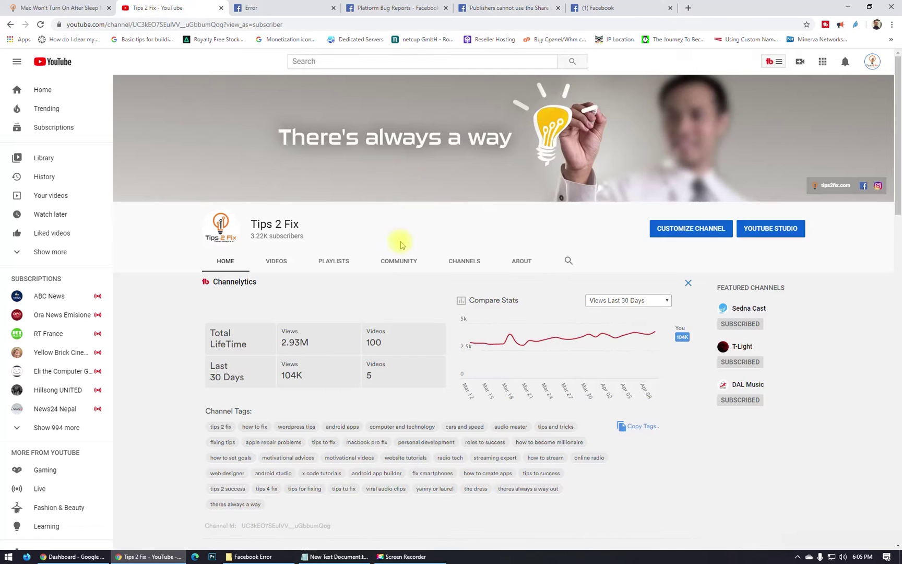
Open the Yanny or Laurel video and share it to Facebook
scroll(412, 206, down, 3)
click(251, 496)
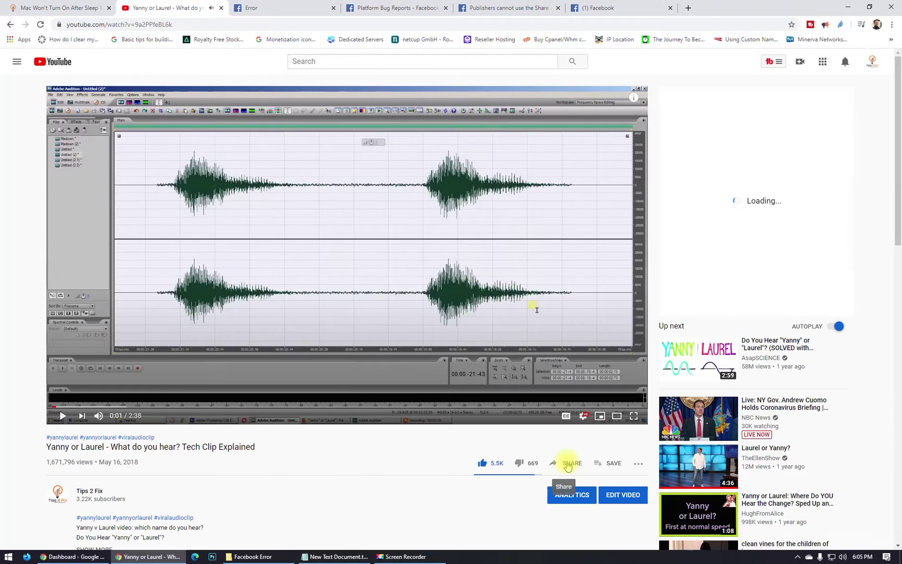
click(569, 462)
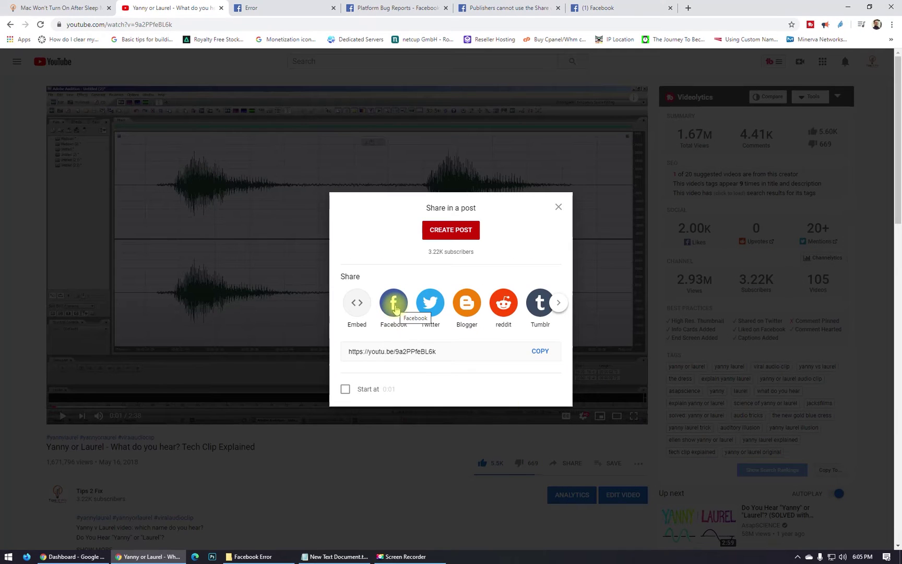
click(395, 309)
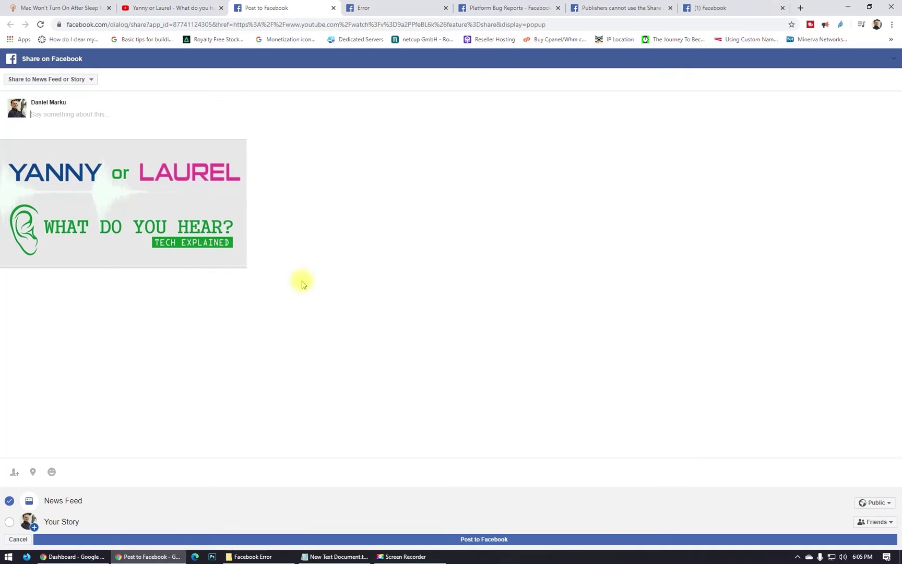
Post the video as the managed Tips 2 Fix Page, which hits the opted-out error
click(89, 79)
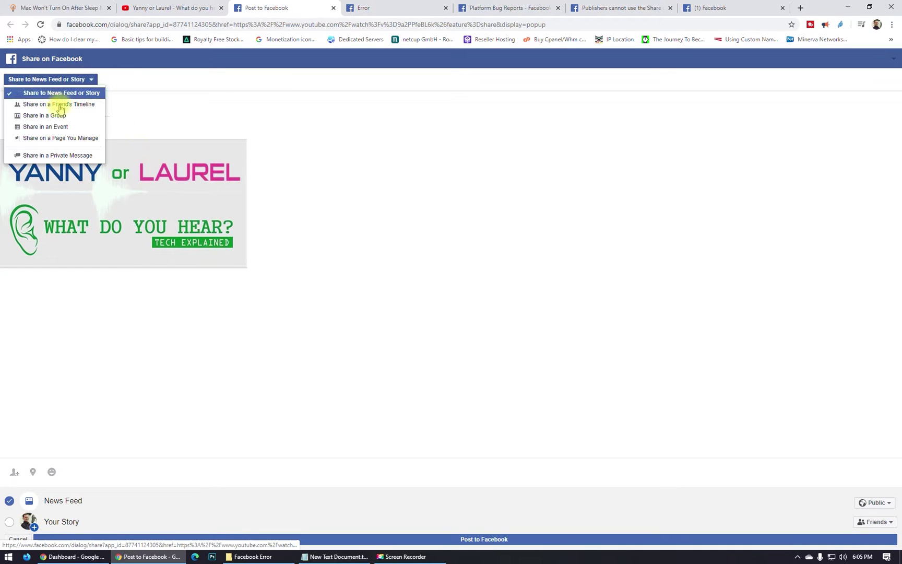
click(89, 140)
click(36, 100)
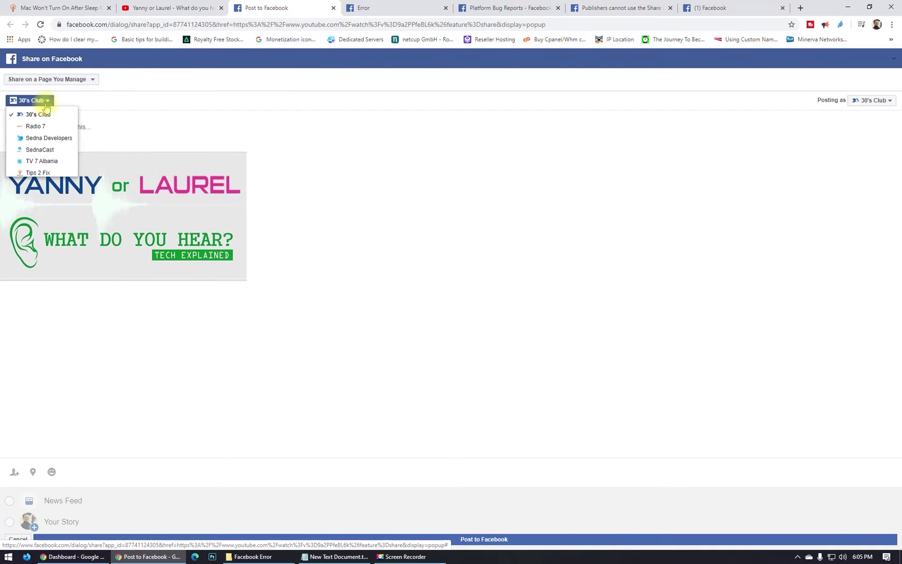
click(55, 173)
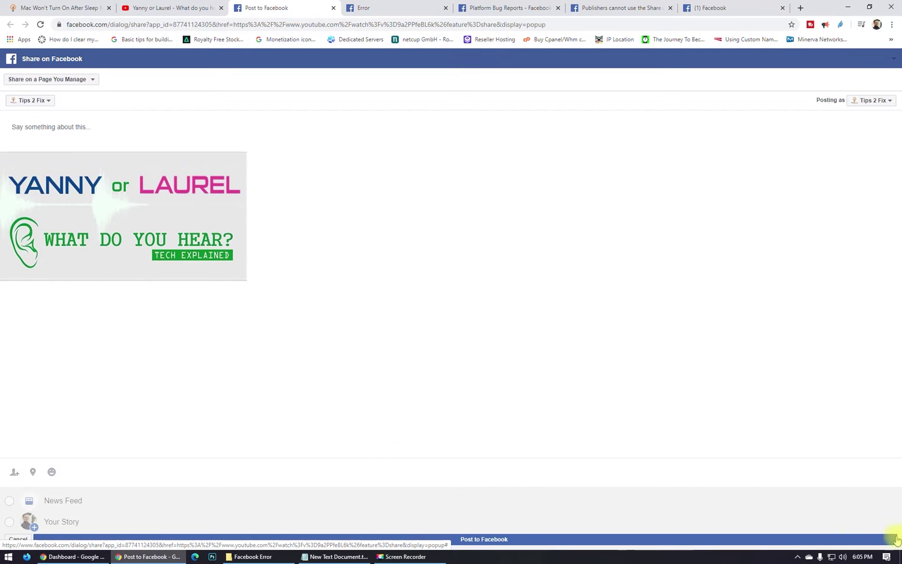
click(453, 541)
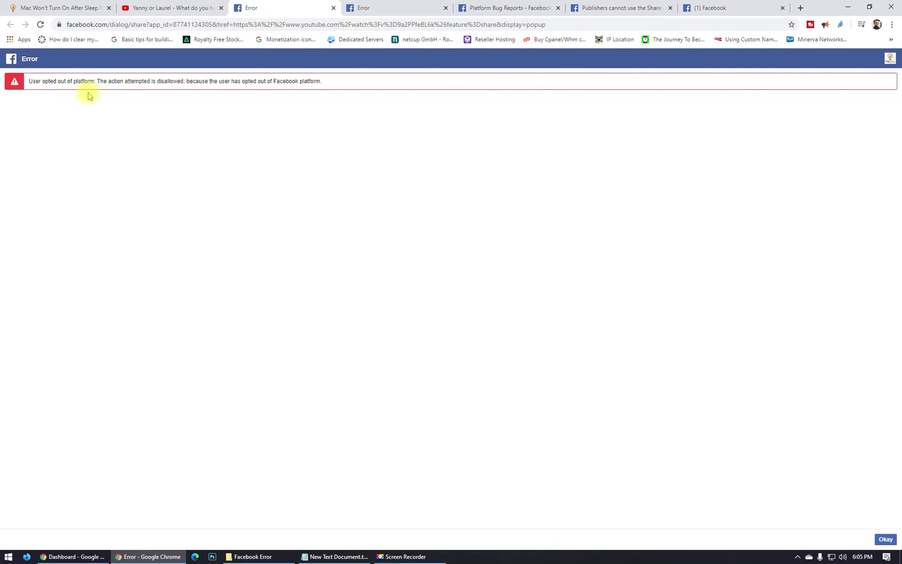
Scroll the Mac sleep-mode article to Share This Post and start a Facebook share
click(99, 8)
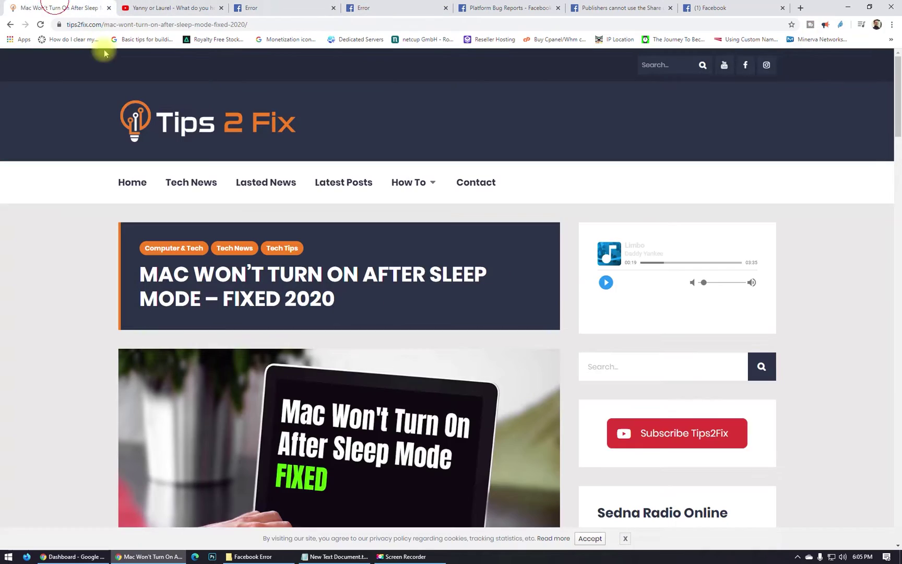
scroll(313, 319, down, 5)
scroll(272, 339, down, 7)
scroll(240, 352, down, 5)
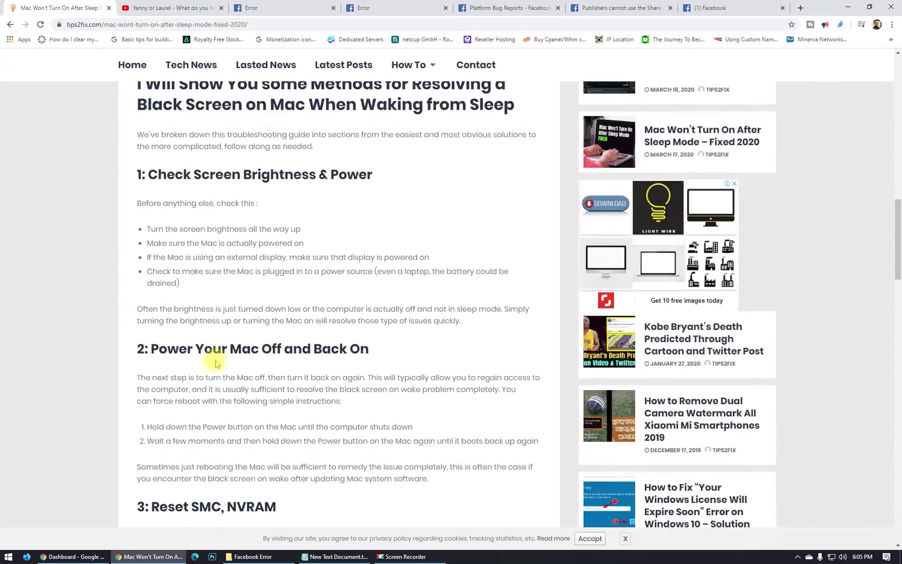
scroll(241, 352, down, 5)
scroll(240, 353, down, 5)
scroll(240, 351, down, 5)
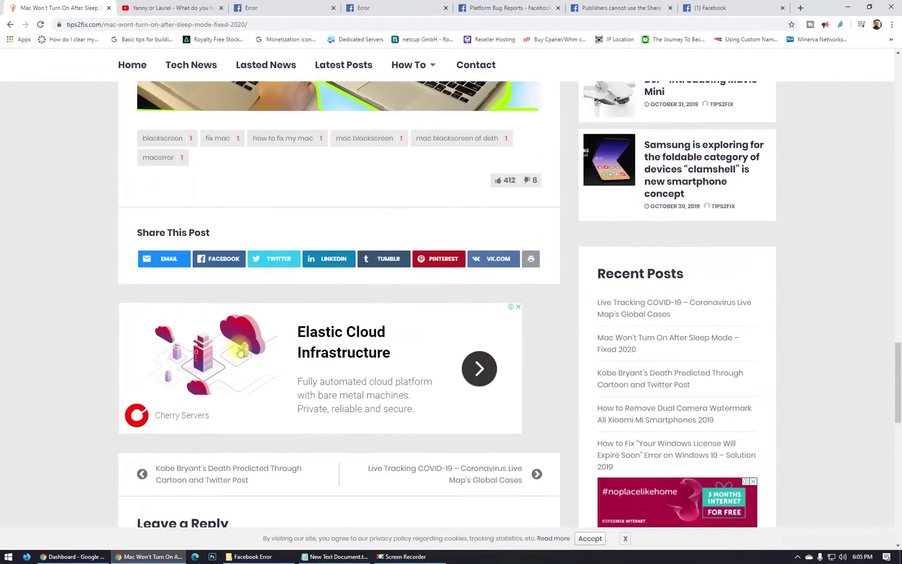
click(218, 258)
drag(501, 99, 248, 88)
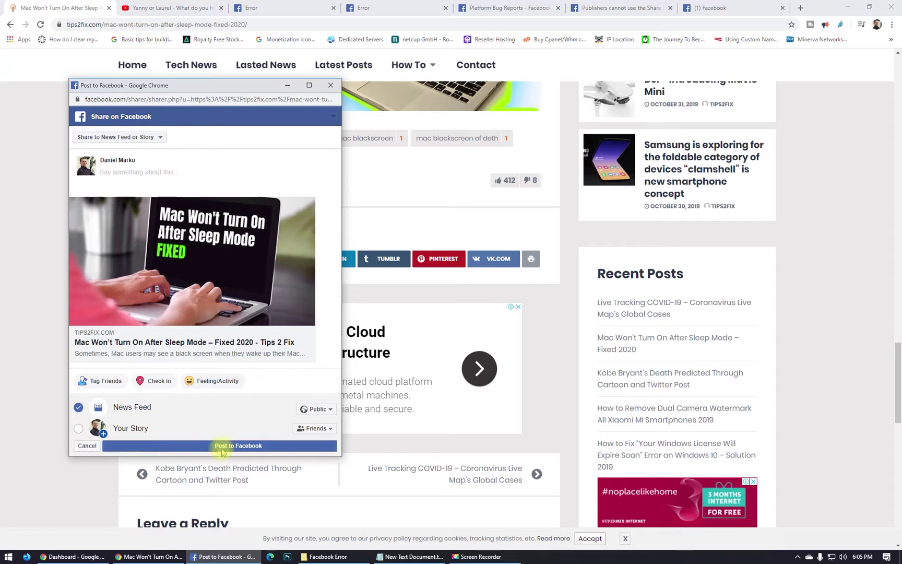
Post the article as the managed Tips 2 Fix Page and dismiss the opted-out error
click(155, 137)
click(236, 138)
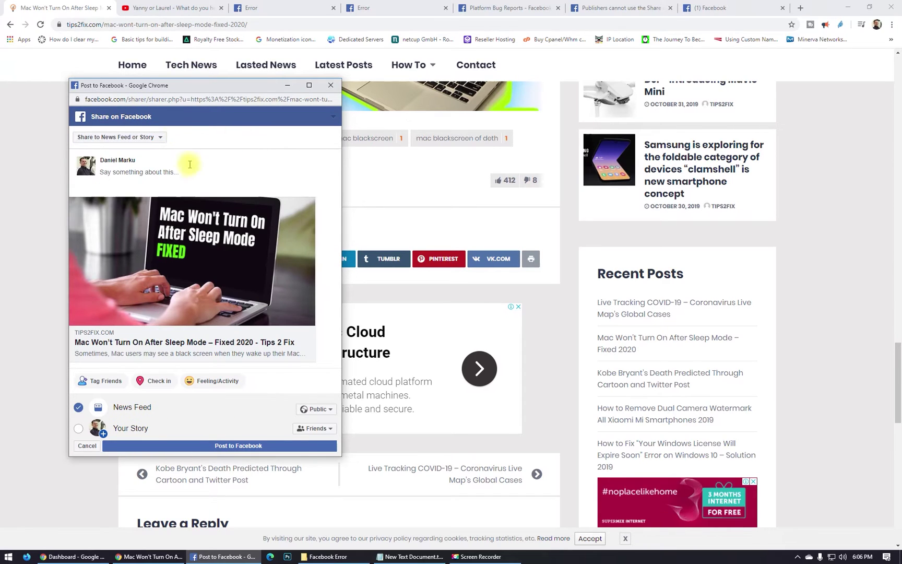
click(159, 137)
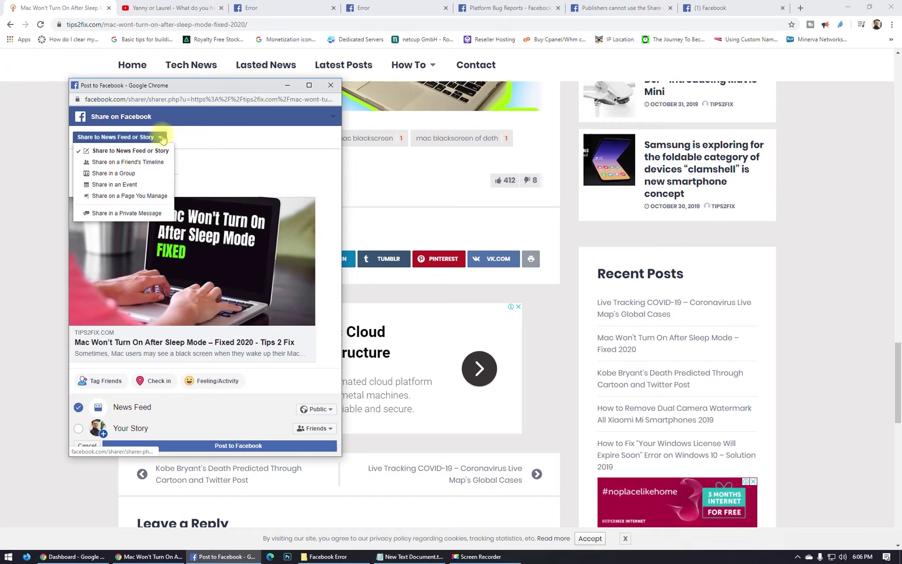
click(147, 196)
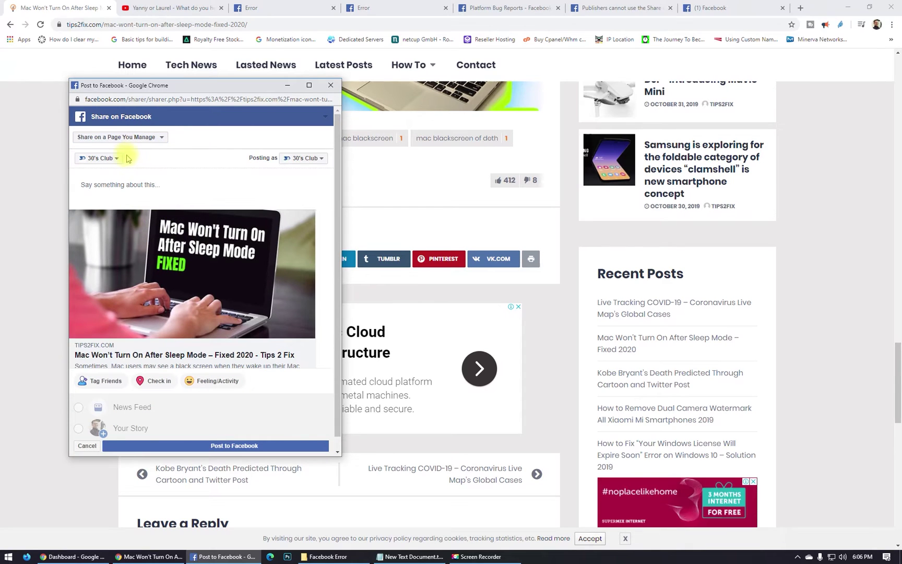
click(117, 159)
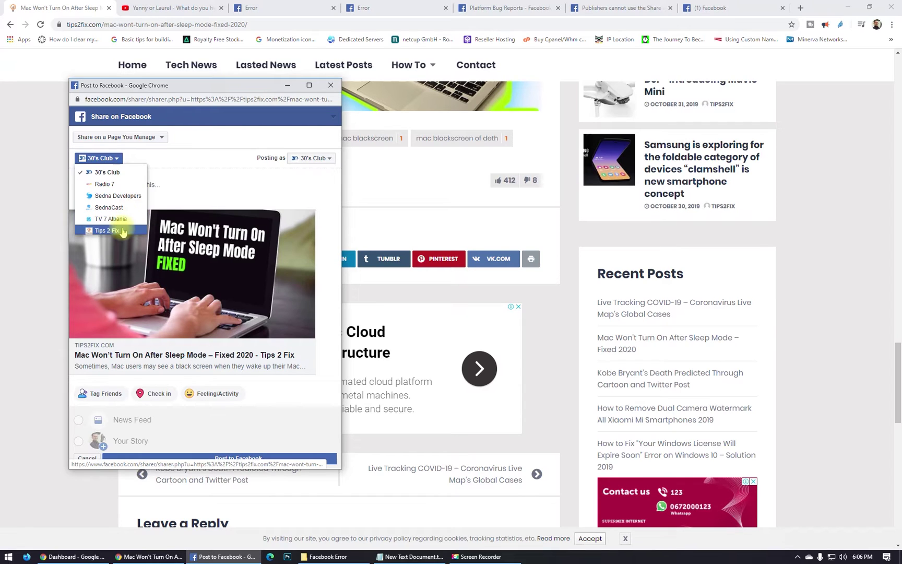
click(125, 231)
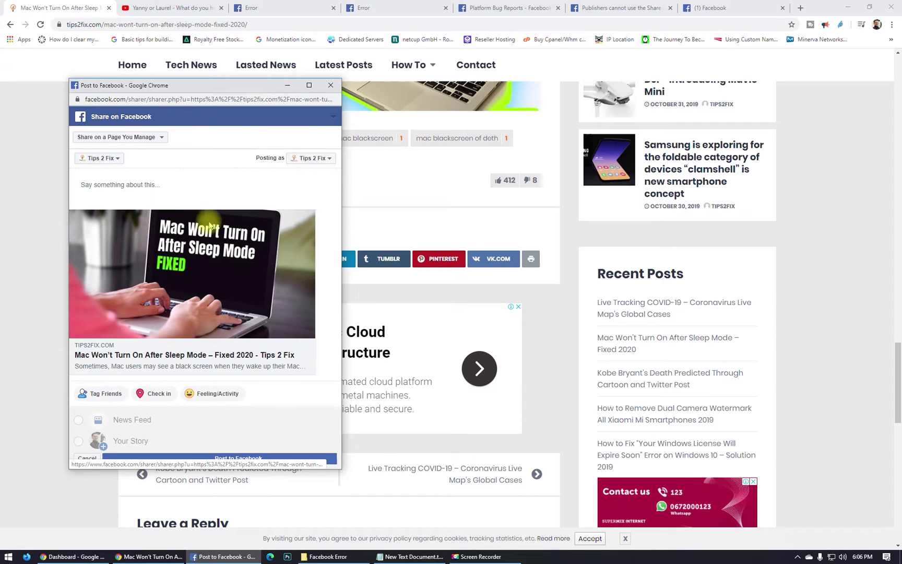
click(224, 459)
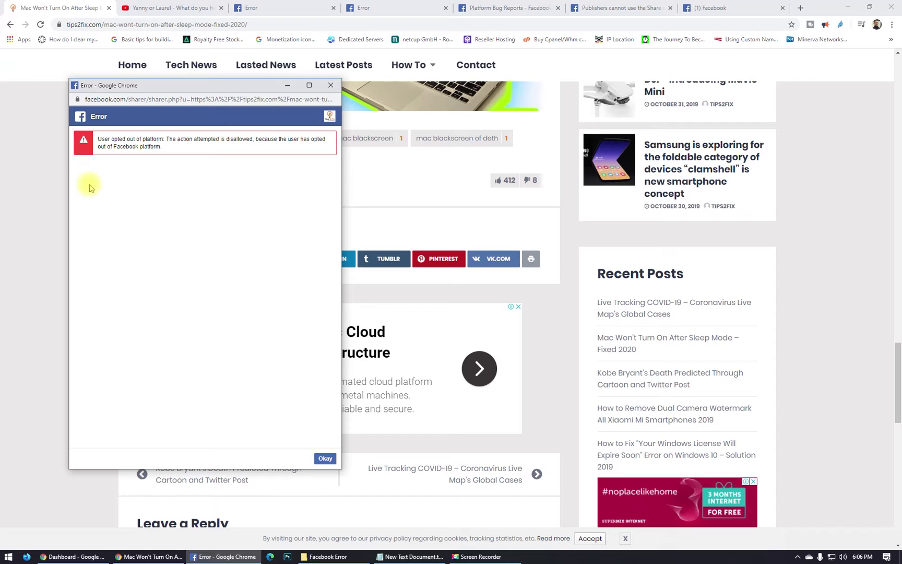
click(325, 458)
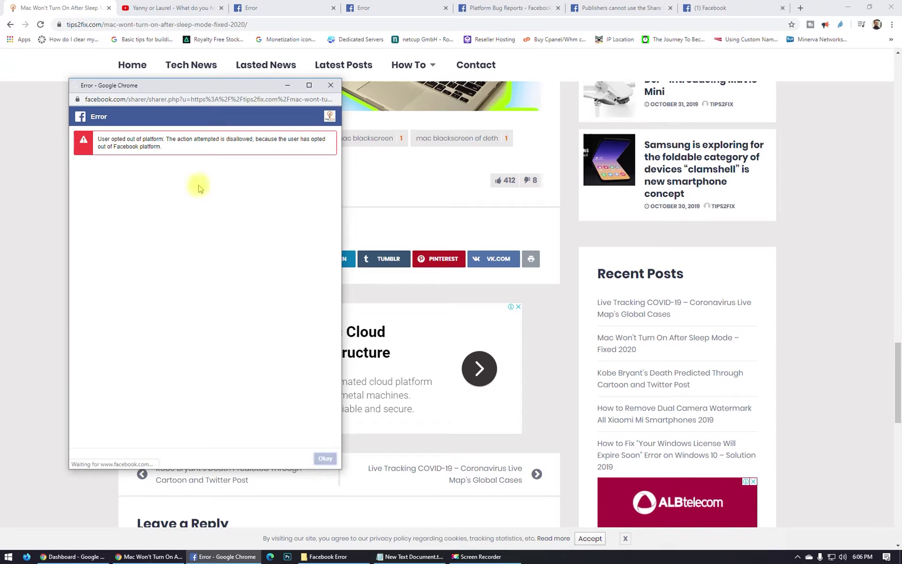
Share the Mac article to the personal News Feed with the audience set to Only me
click(222, 259)
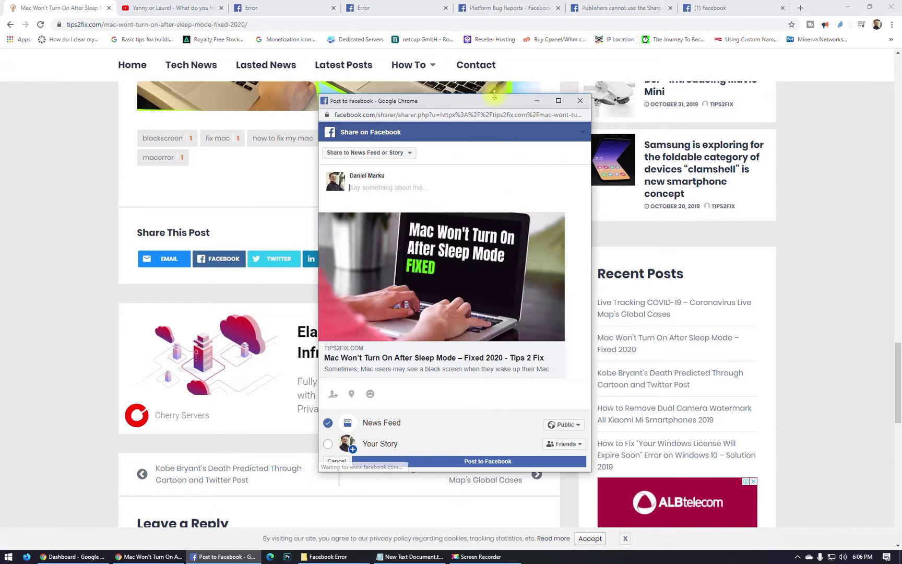
drag(494, 95, 243, 80)
click(312, 410)
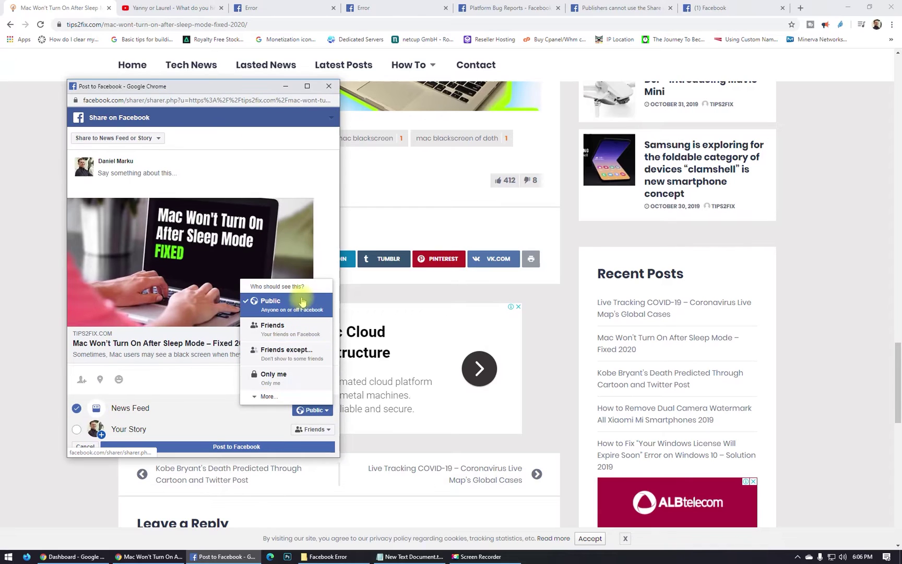
click(295, 374)
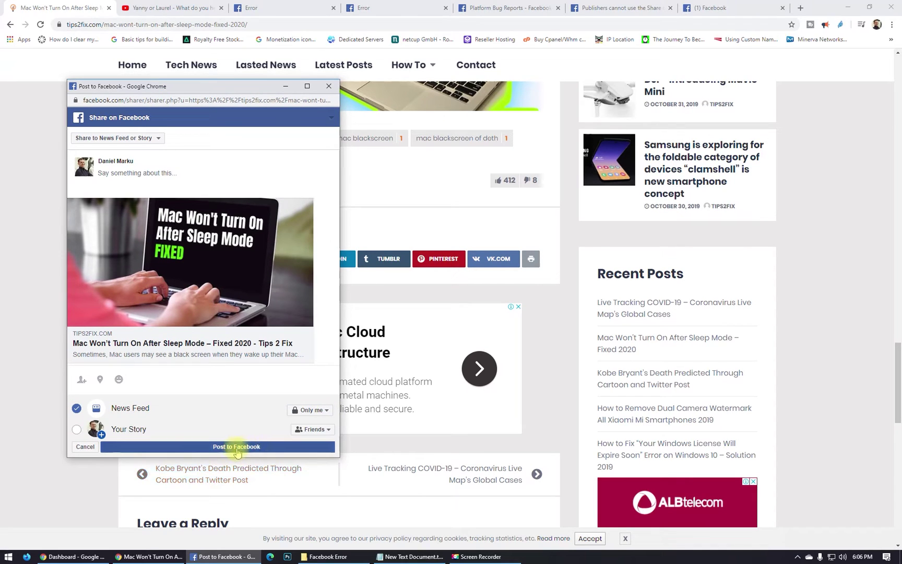
click(225, 447)
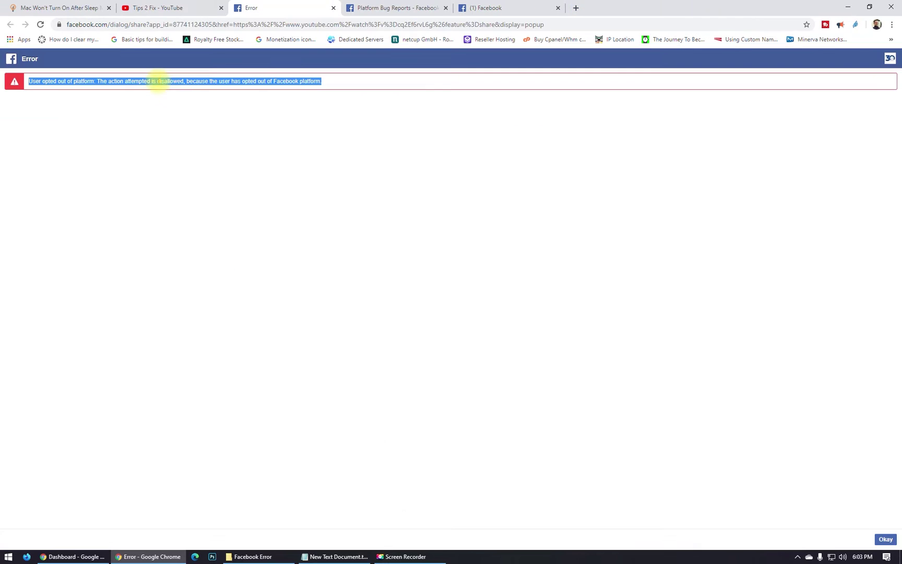
Select the full 'User opted out of platform' error text and copy it
drag(327, 82, 23, 89)
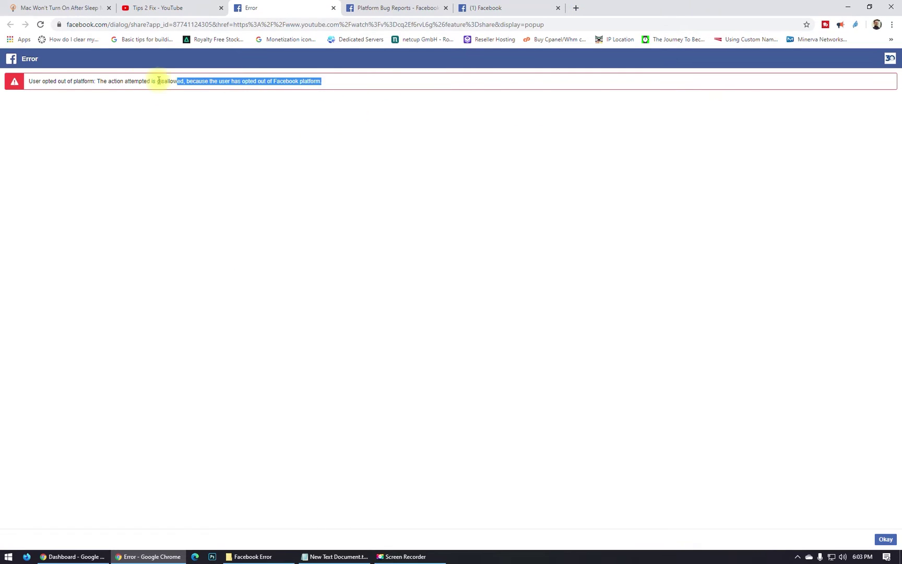
right_click(40, 78)
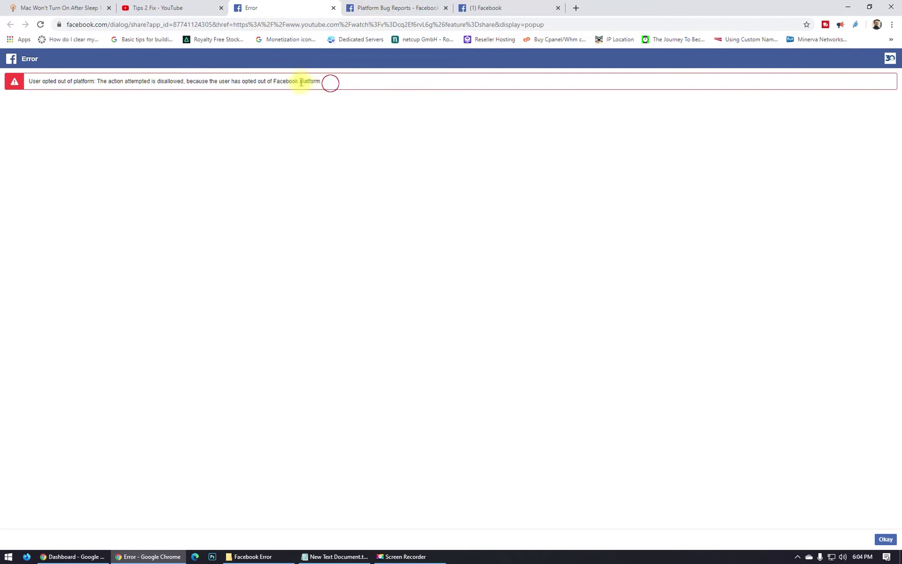
drag(326, 82, 26, 84)
right_click(40, 83)
click(61, 89)
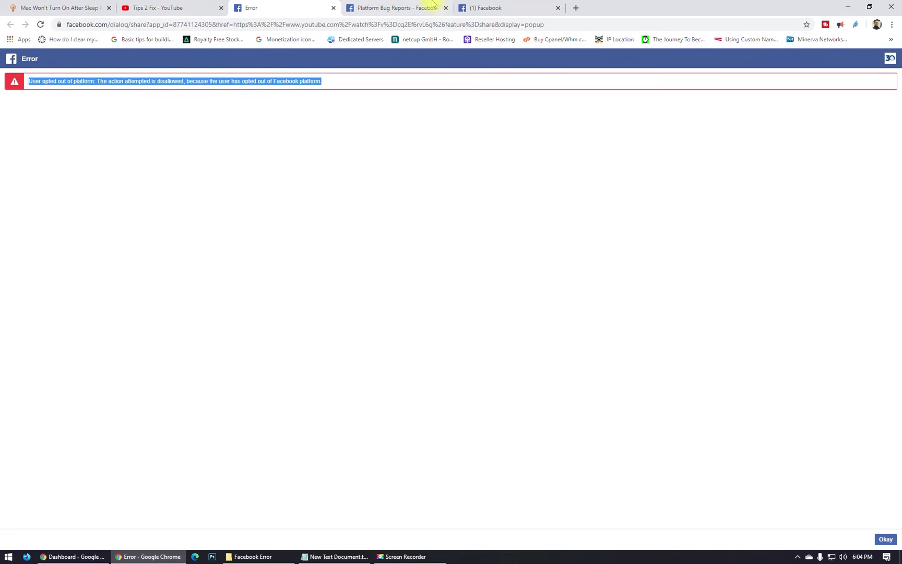
click(401, 5)
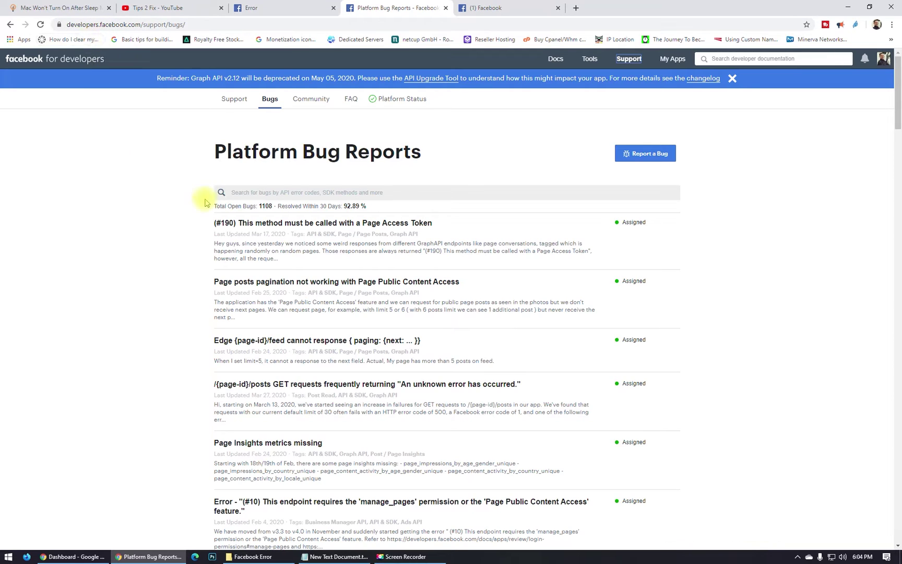
Search Platform Bug Reports for the pasted error text and review the matching bugs
click(271, 101)
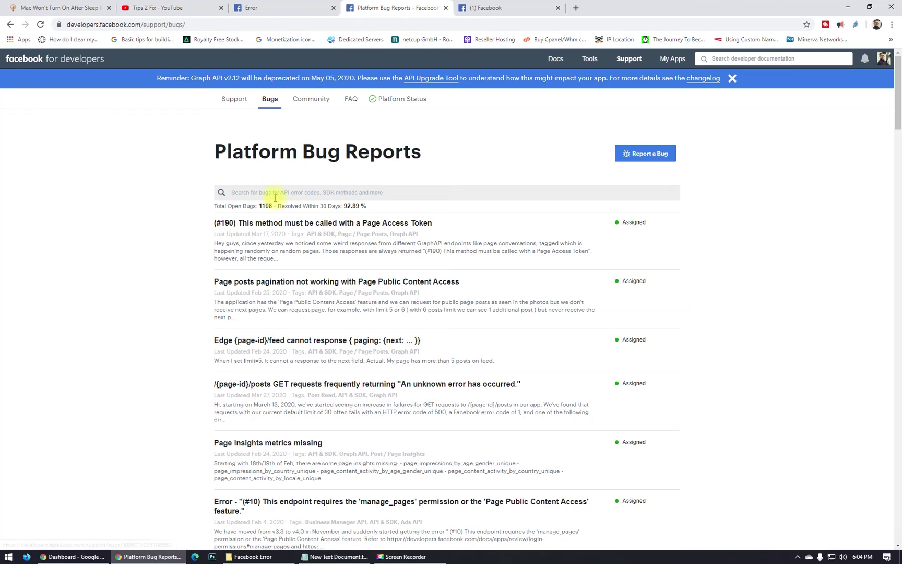
right_click(266, 195)
click(290, 267)
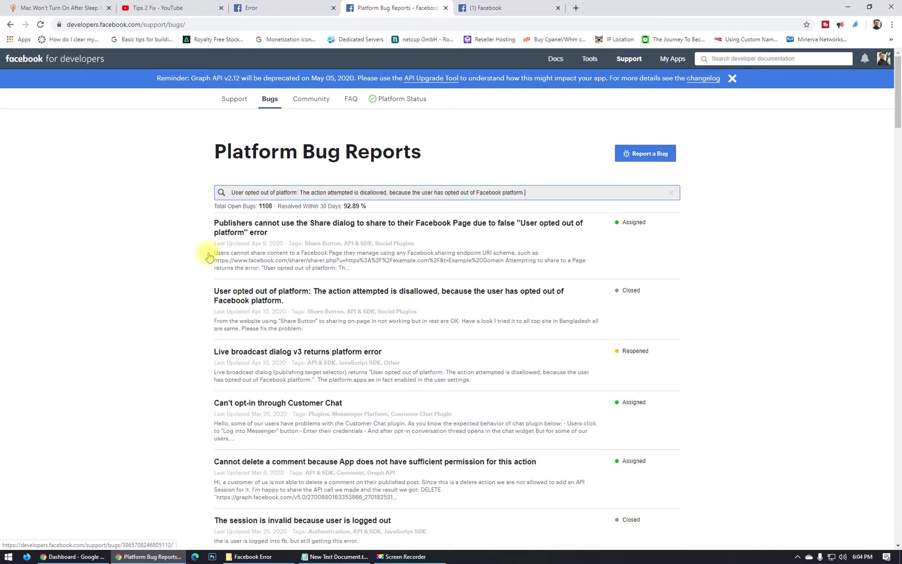
scroll(182, 246, down, 2)
scroll(183, 246, up, 2)
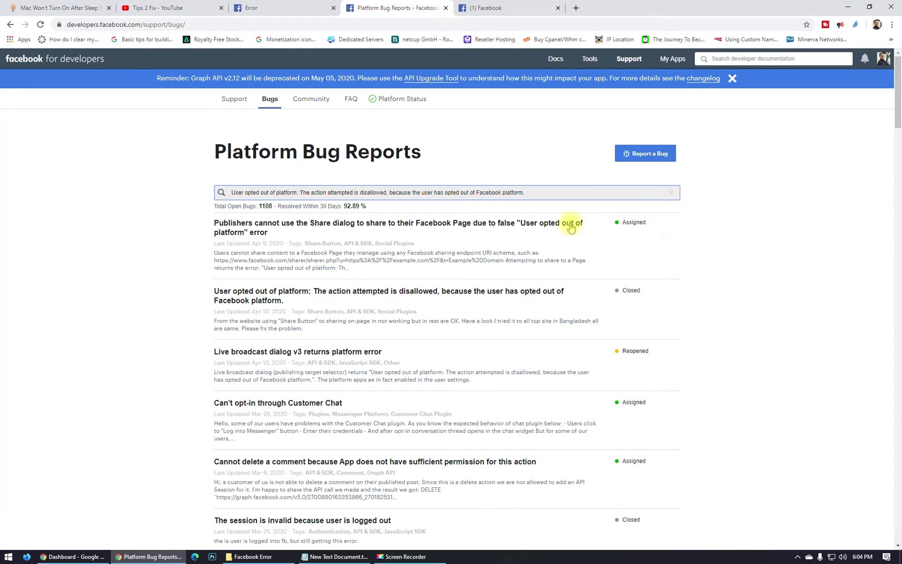
Read the publishers-cannot-share-to-Page bug report, including the Facebook Team's response
click(268, 228)
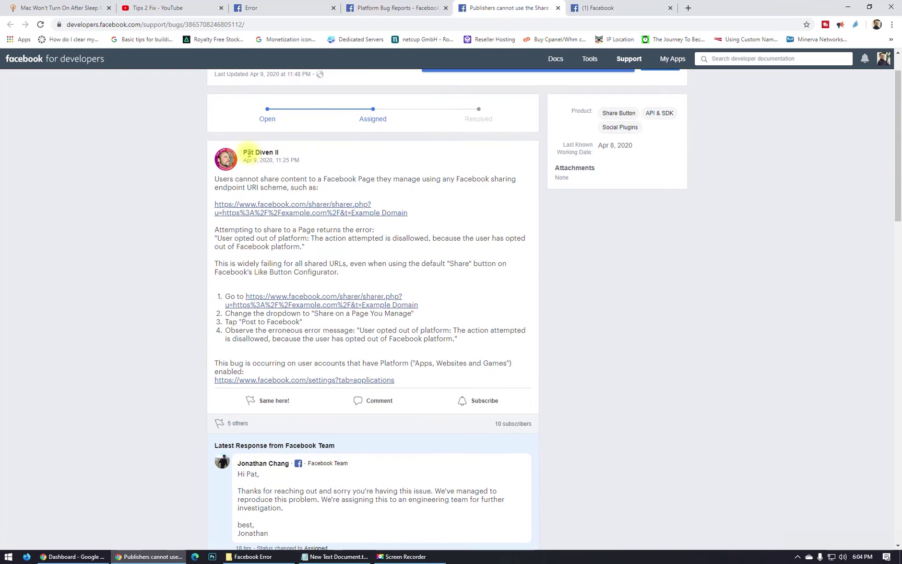
scroll(396, 356, down, 1)
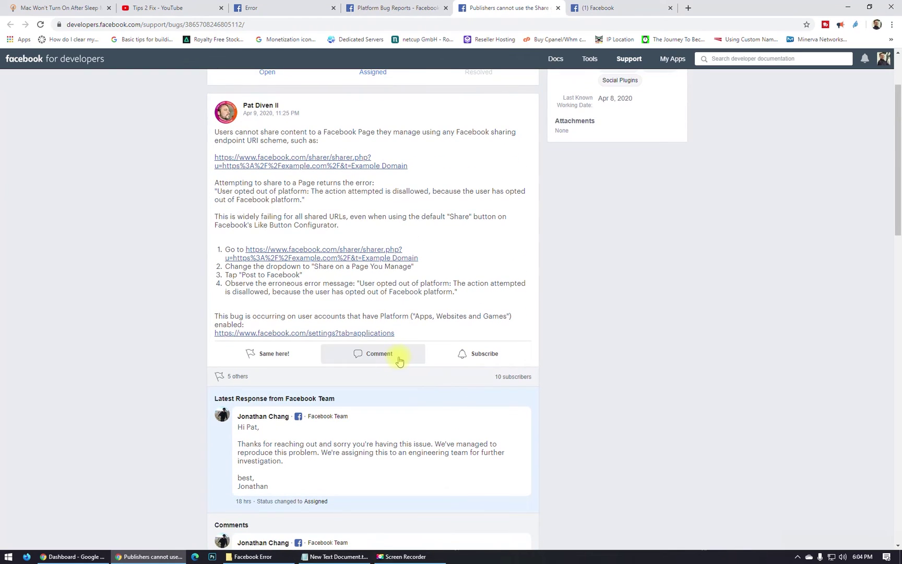
scroll(422, 402, down, 2)
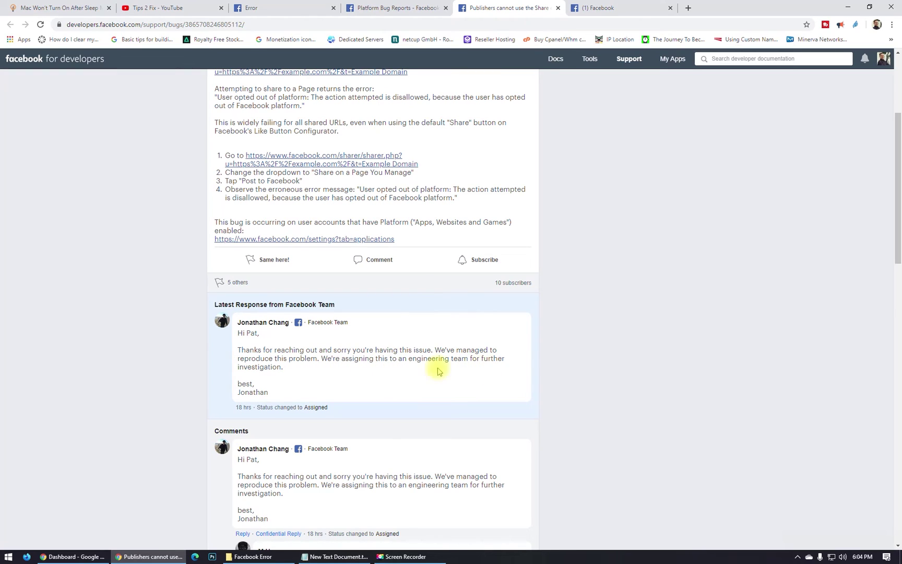
scroll(256, 313, down, 1)
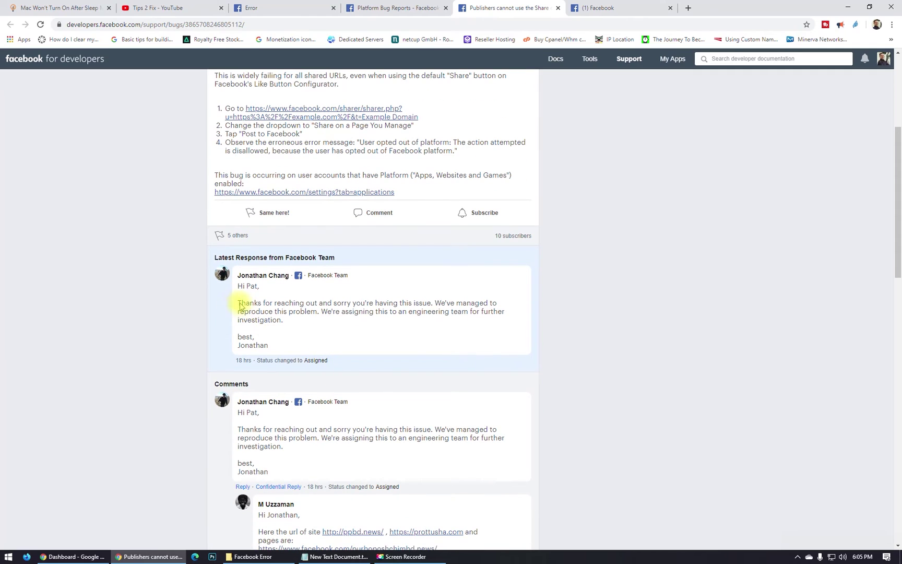
drag(239, 306, 278, 322)
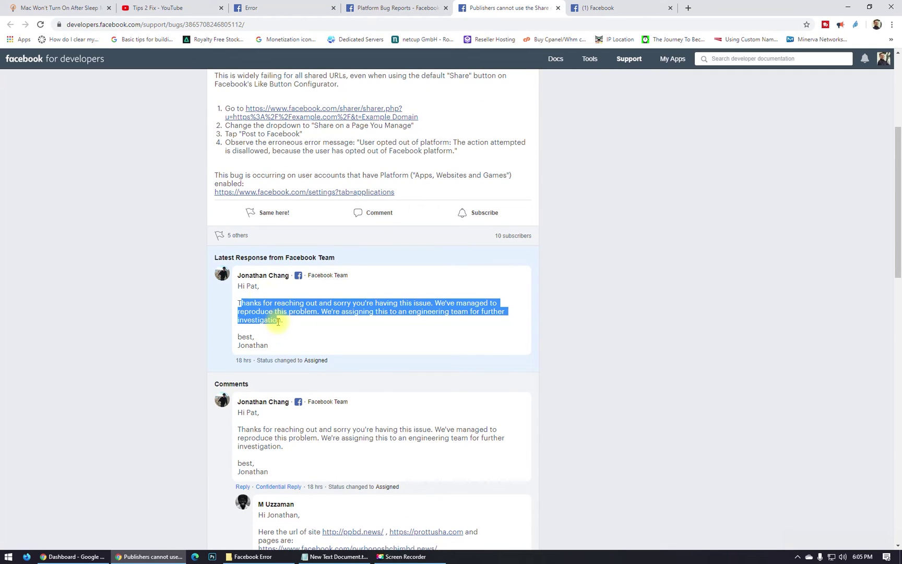
click(285, 321)
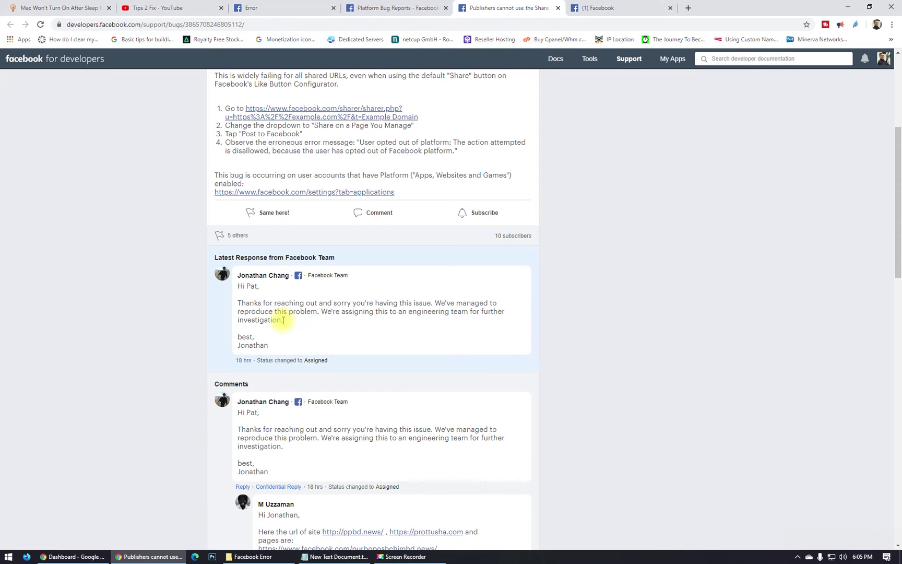
scroll(300, 357, down, 2)
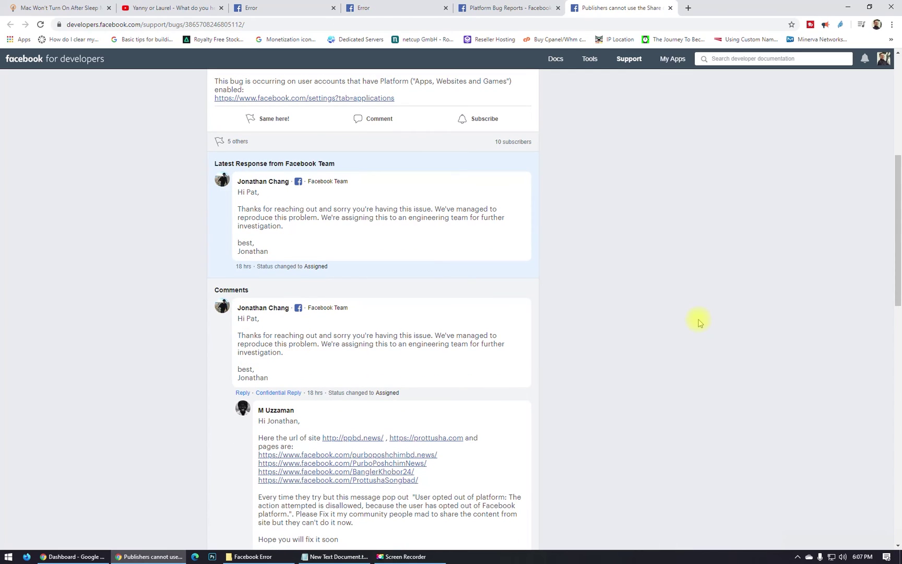
scroll(624, 297, down, 4)
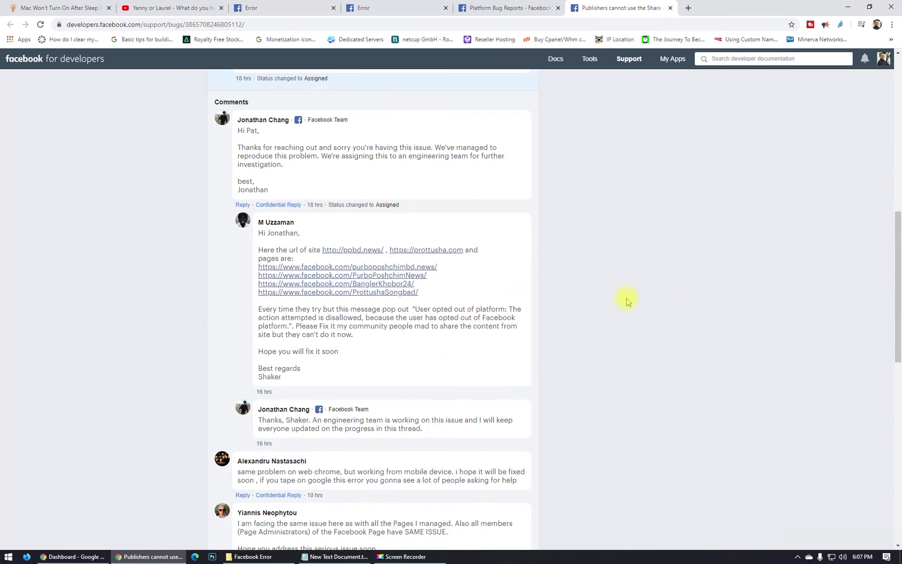
scroll(622, 296, up, 5)
scroll(515, 191, up, 6)
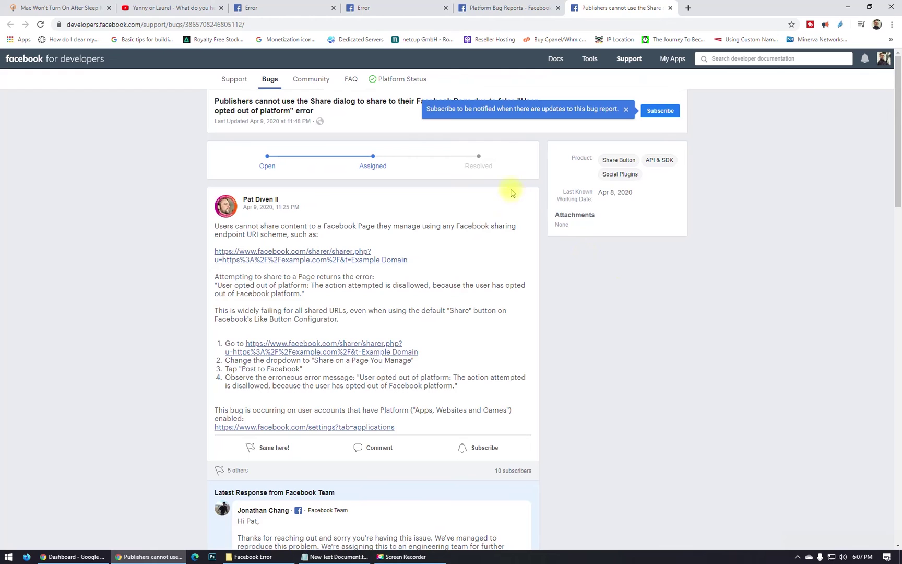
Copy the tips2fix Mac article link and bring up the 30's Club Facebook Page
click(177, 8)
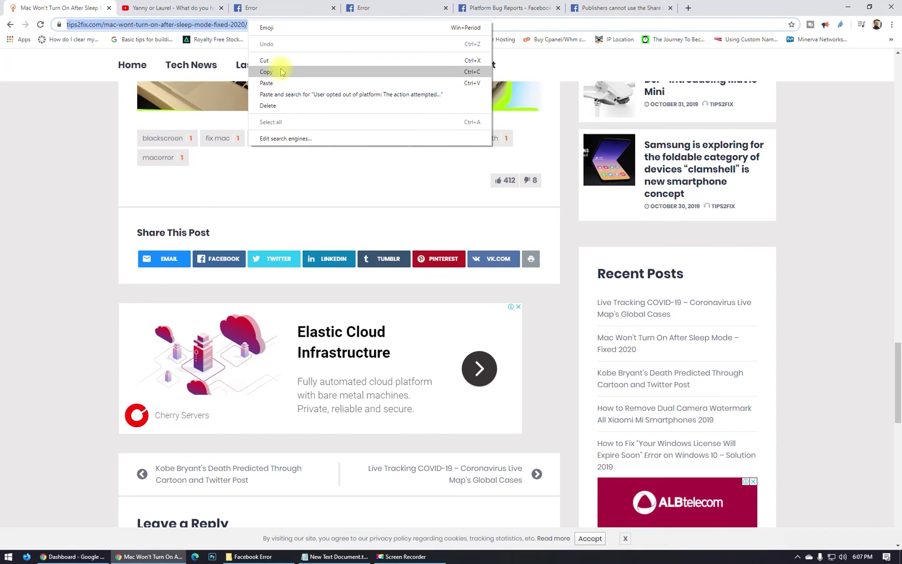
click(281, 72)
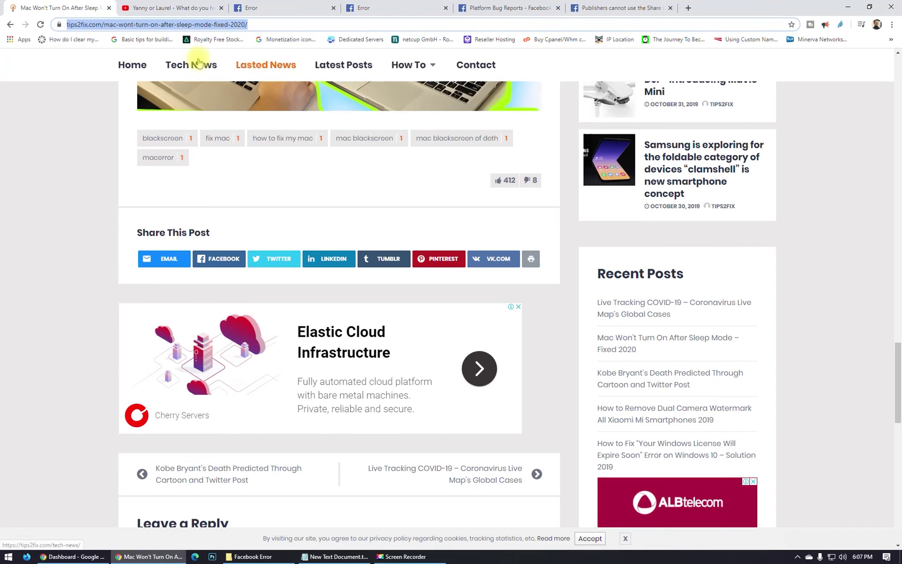
click(271, 4)
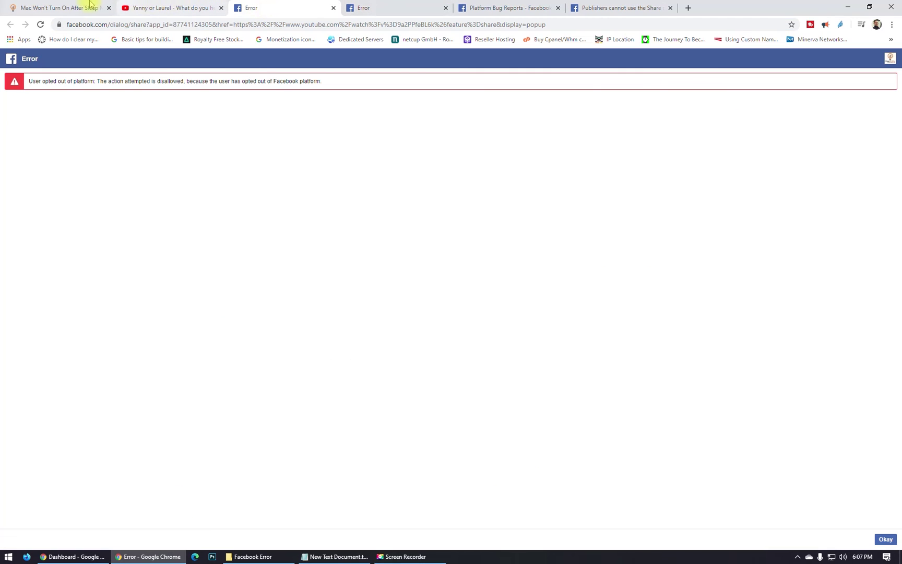
click(86, 6)
click(376, 7)
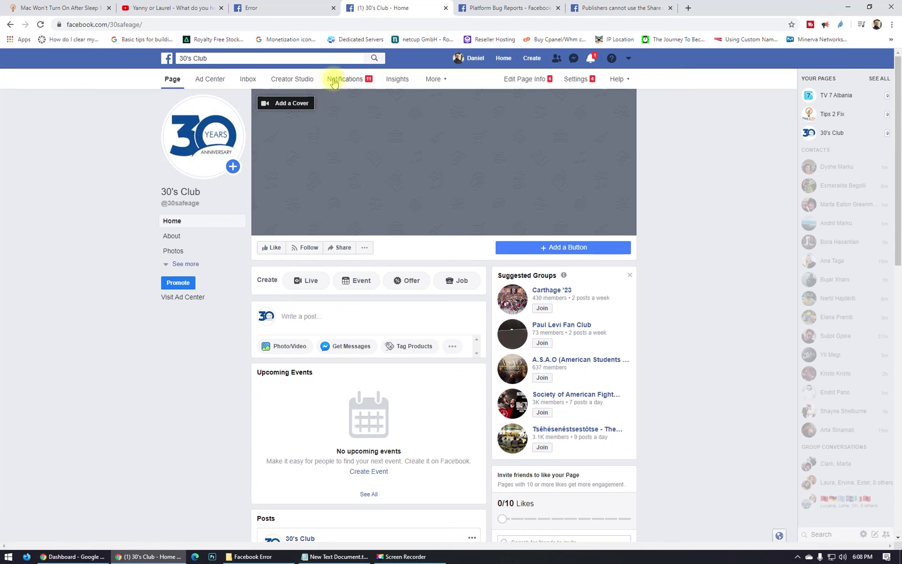
Publish a 30's Club Page post containing the pasted tips2fix article link
click(627, 59)
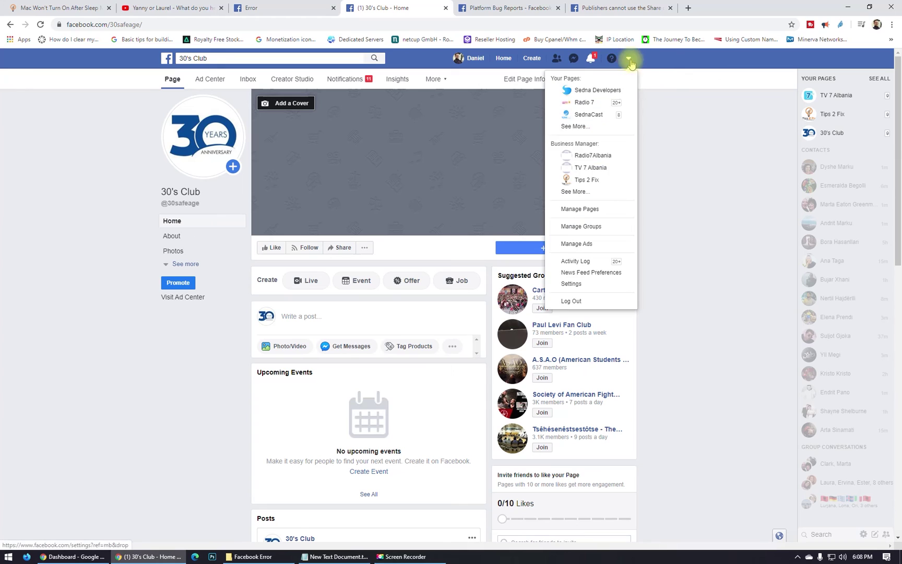
click(368, 318)
key(ctrl+v)
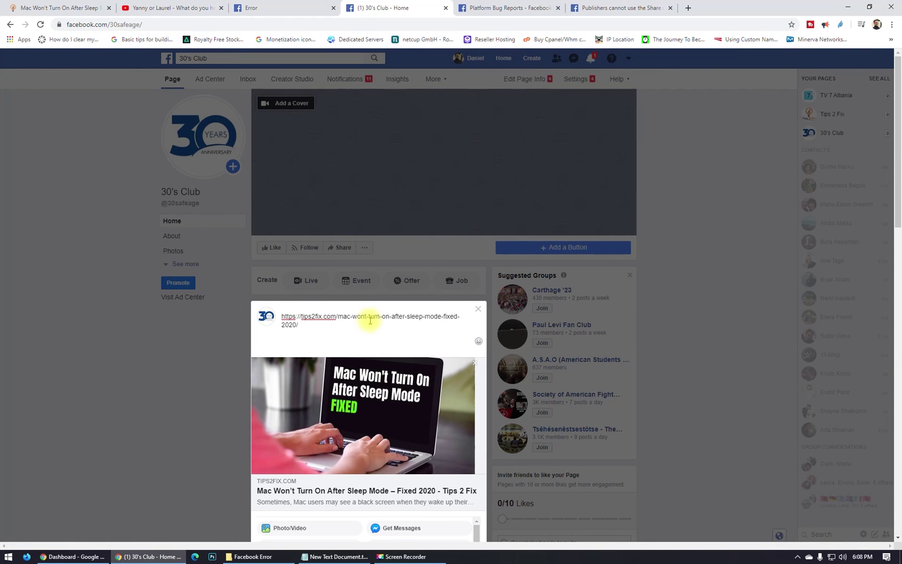
scroll(366, 318, down, 3)
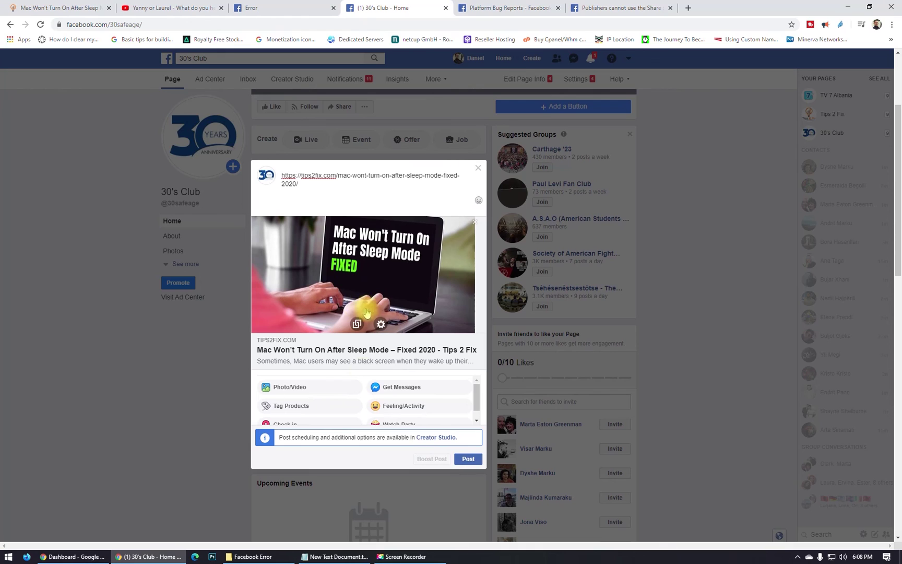
click(480, 460)
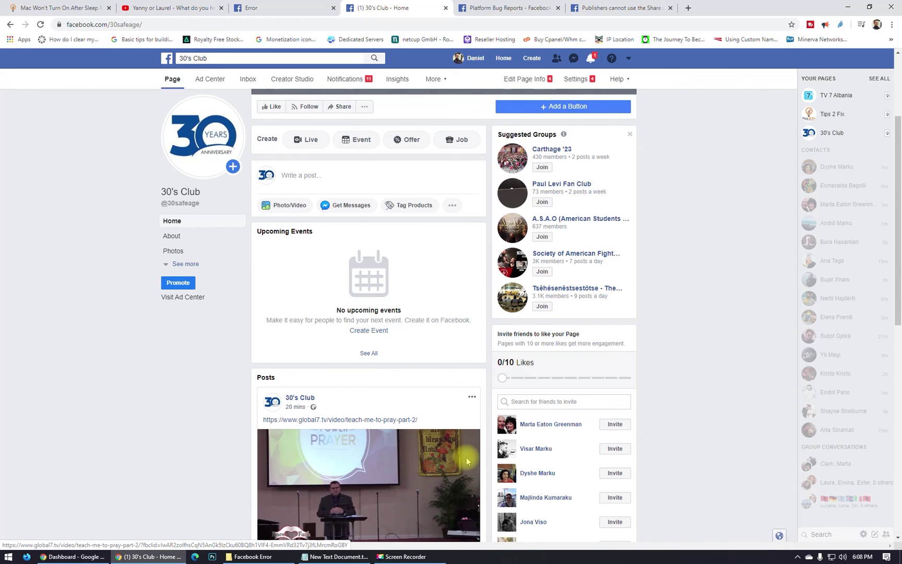
Return to the Share dialog bug report and scroll through it
click(288, 8)
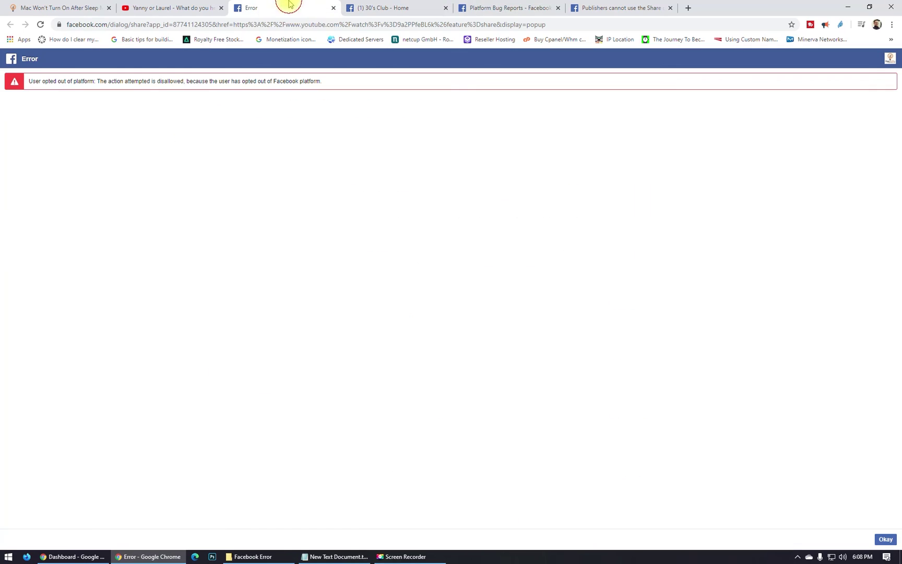
click(519, 8)
click(599, 4)
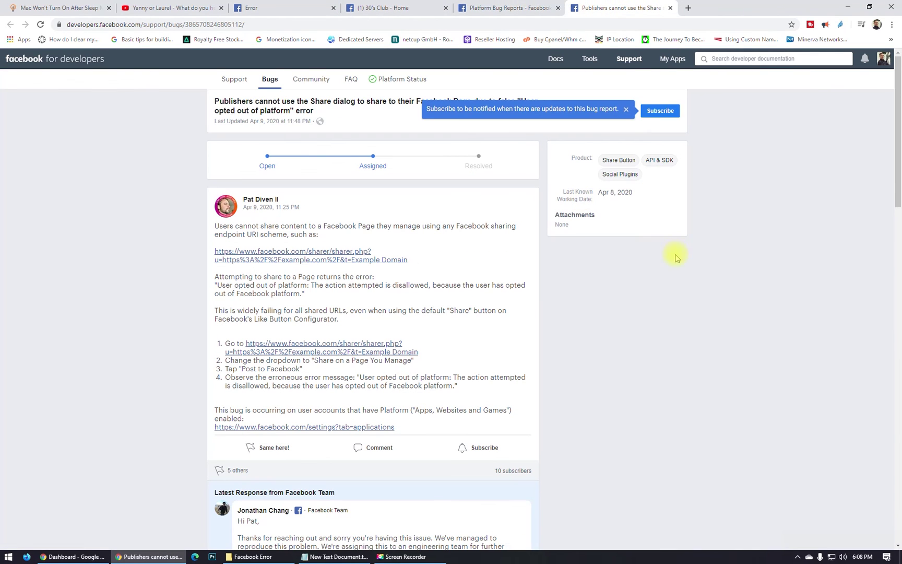
scroll(591, 323, down, 1)
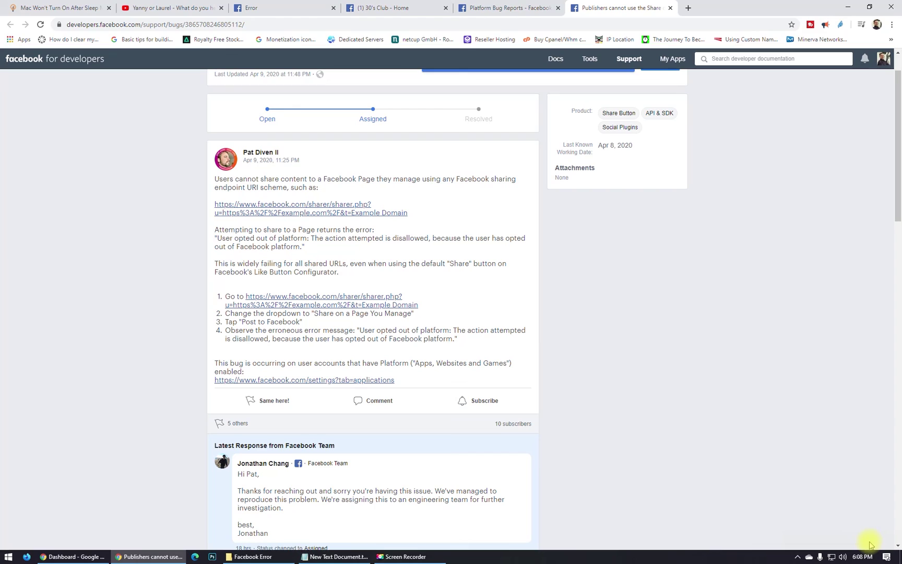